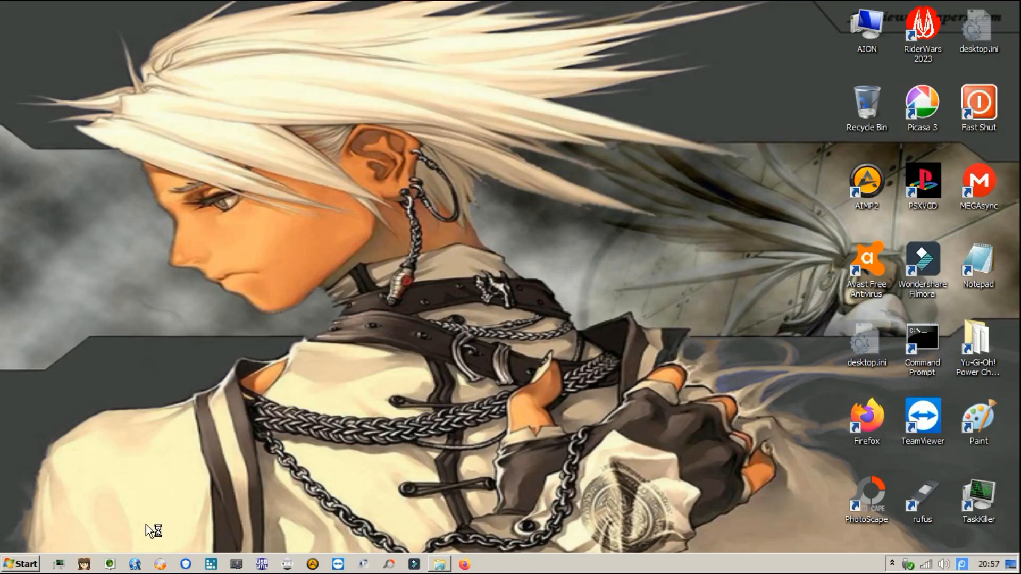
Launch USB Safely Remove from the installed programs.
{"action": "left_click", "coordinate": [21, 564]}
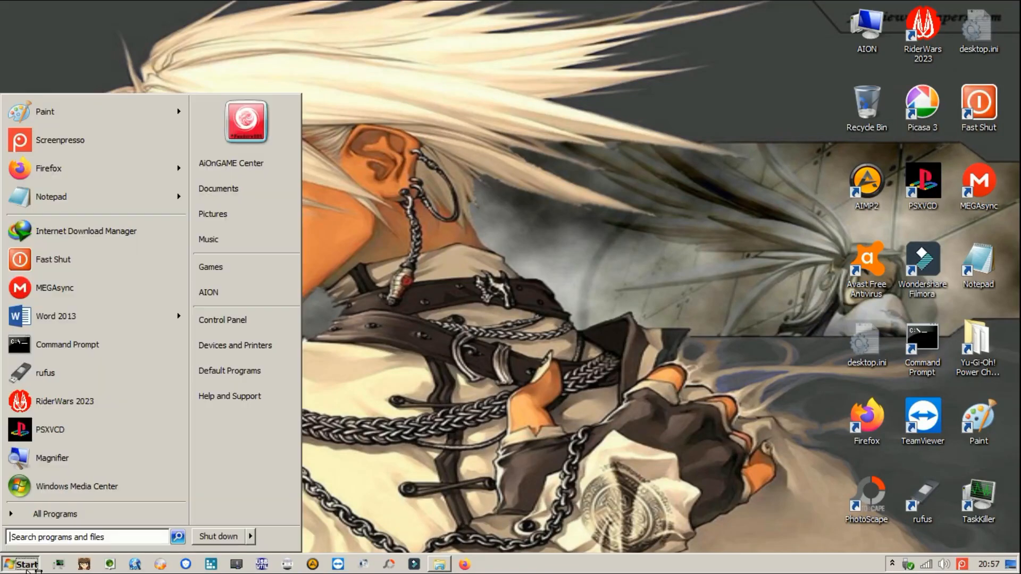
{"action": "left_click", "coordinate": [55, 514]}
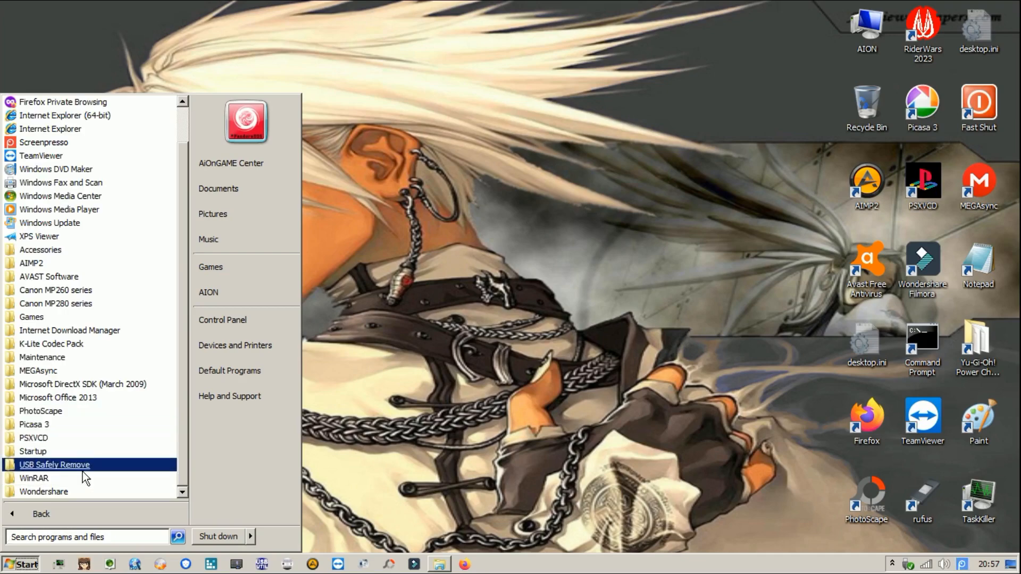
{"action": "left_click", "coordinate": [81, 471]}
{"action": "left_click", "coordinate": [83, 492]}
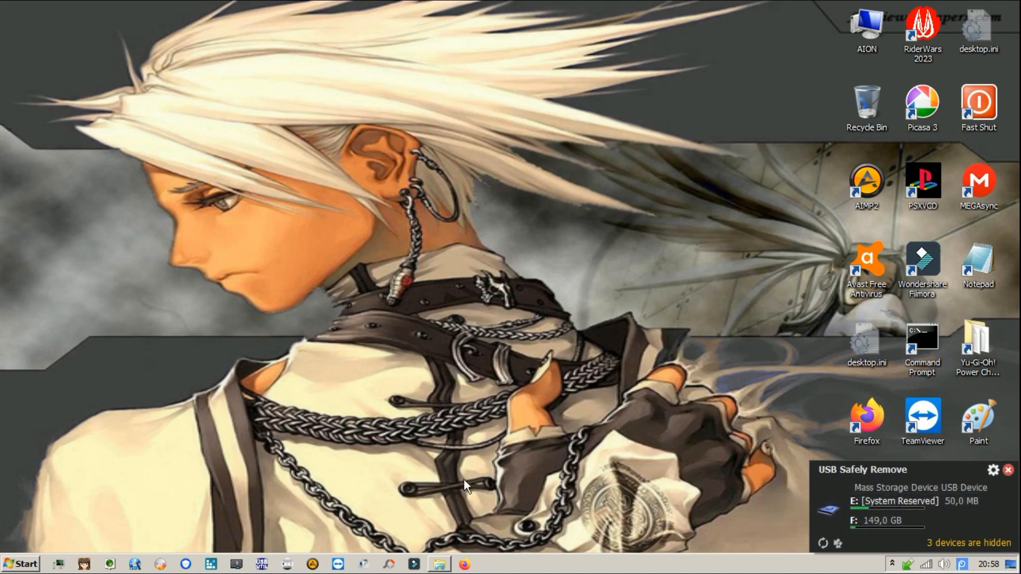
Inspect the computer's drives, including System Reserved (E:) and the contents of Local Disk (F:), and close the file window.
{"action": "left_click", "coordinate": [439, 565]}
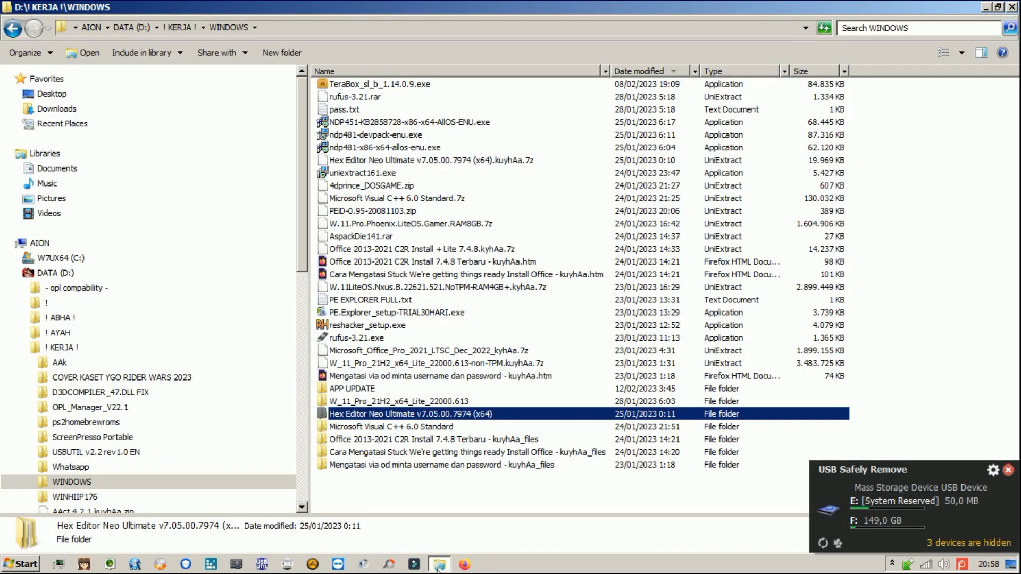
{"action": "left_click", "coordinate": [16, 272]}
{"action": "left_click", "coordinate": [39, 243]}
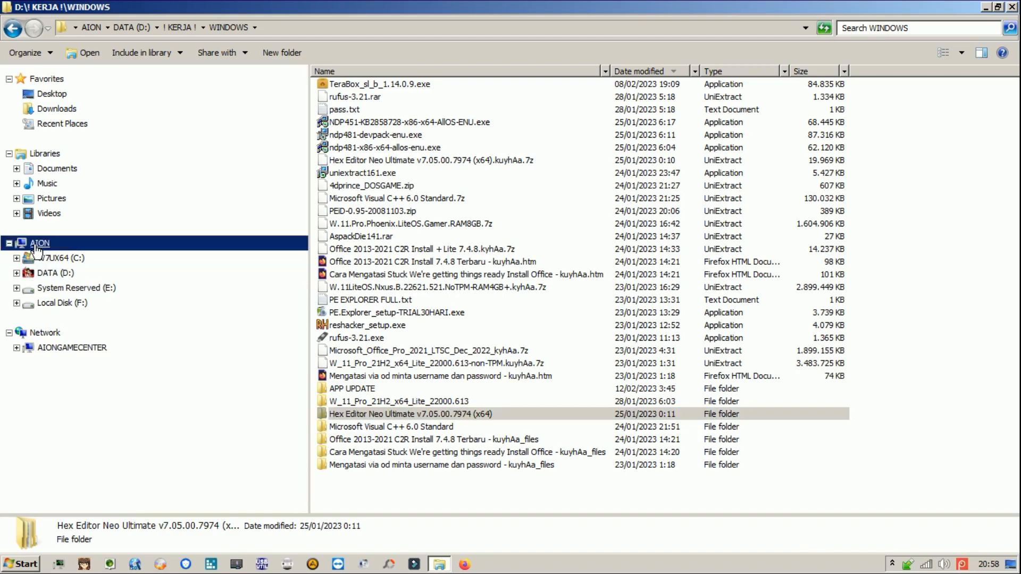
{"action": "left_click", "coordinate": [797, 118]}
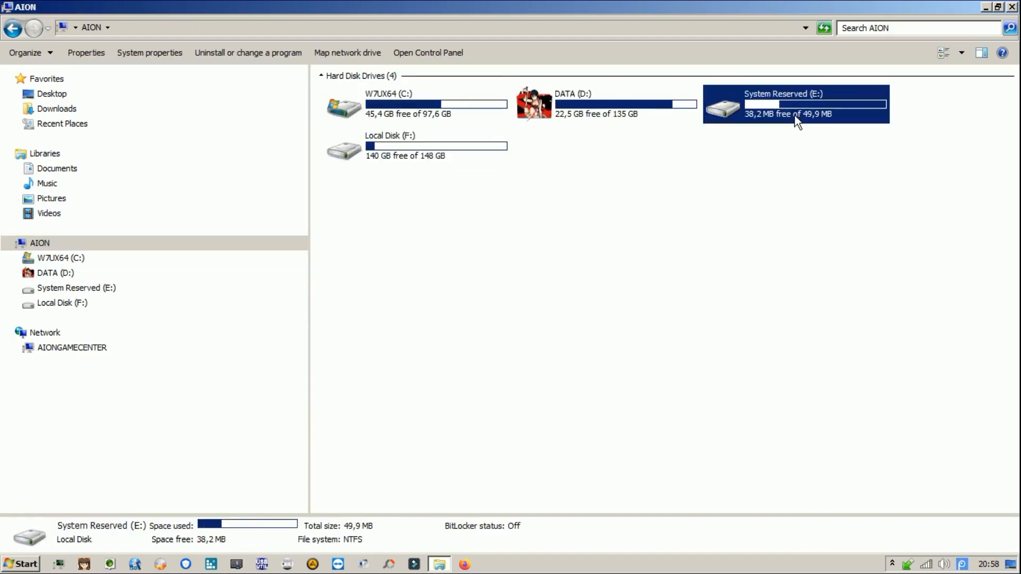
{"action": "right_click", "coordinate": [62, 244]}
{"action": "key", "text": "Escape"}
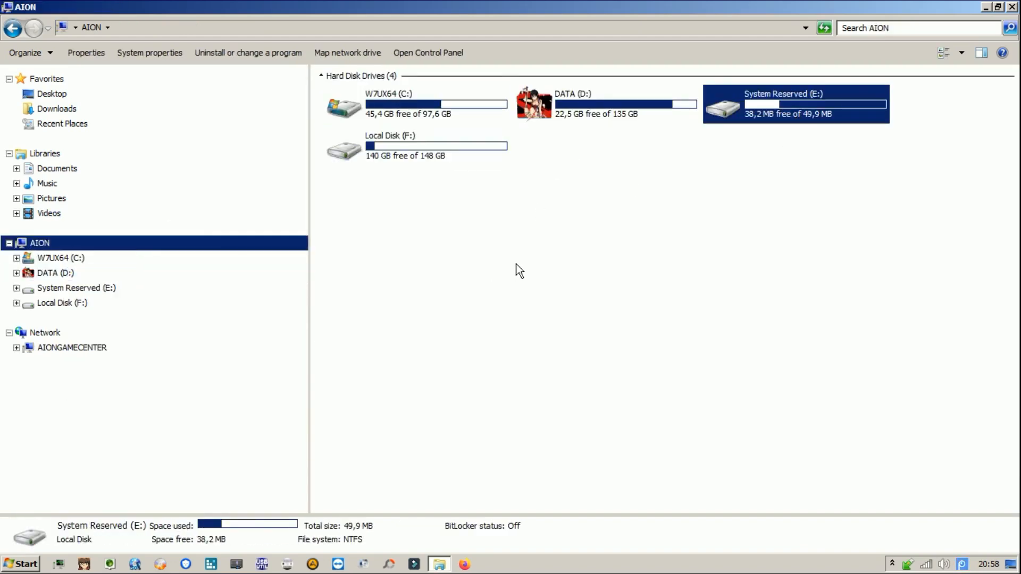
{"action": "left_click", "coordinate": [171, 303]}
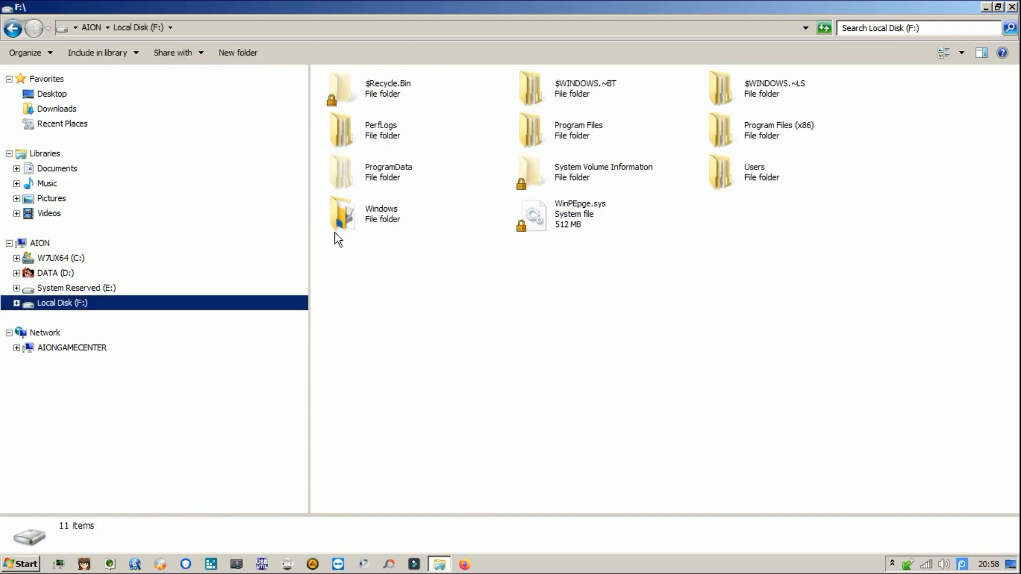
{"action": "left_click", "coordinate": [128, 244]}
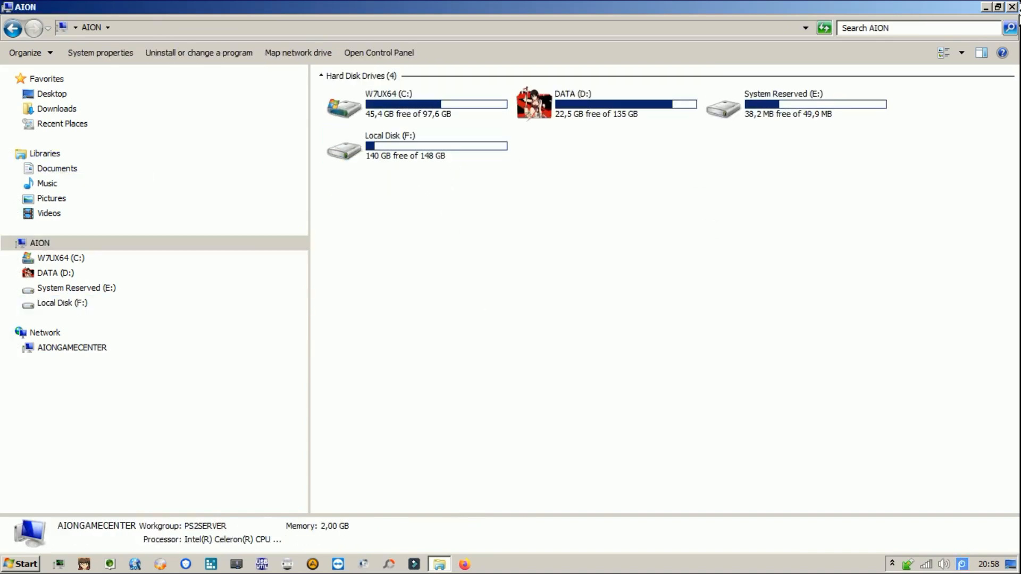
{"action": "left_click", "coordinate": [1013, 6]}
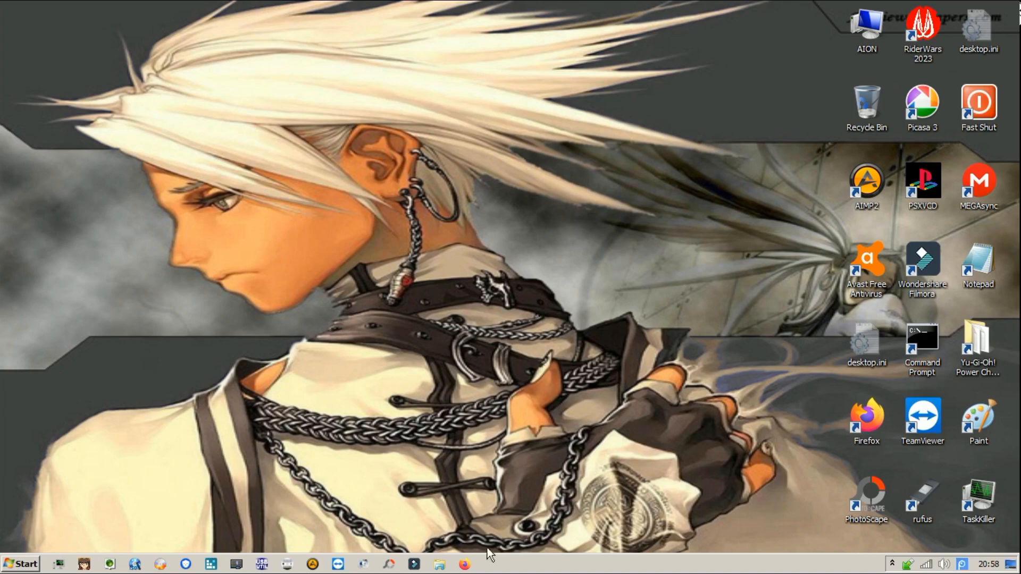
Reopen the computer's drive overview in a smaller window and open Disk Management in Computer Management.
{"action": "left_click", "coordinate": [439, 564]}
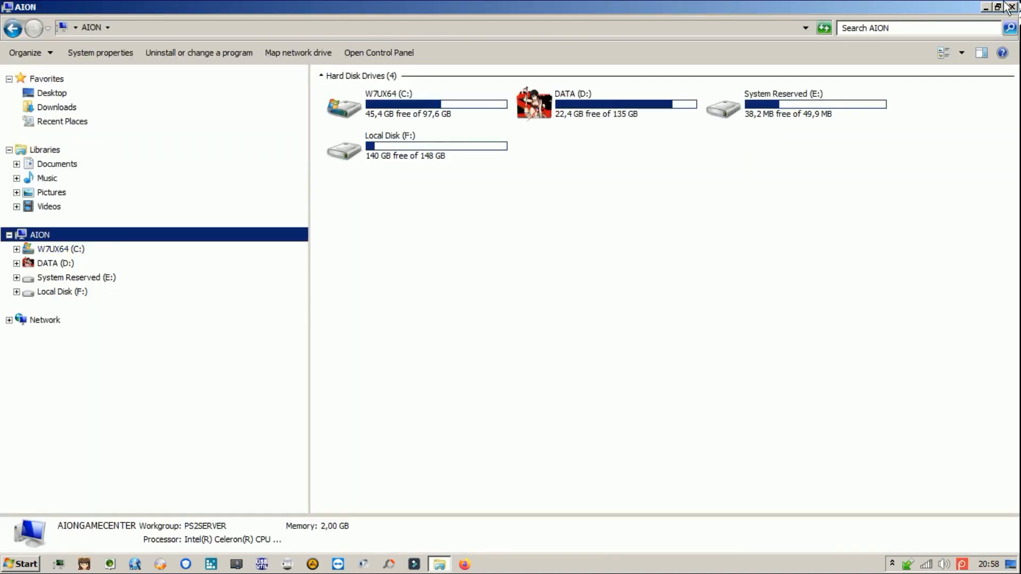
{"action": "left_click", "coordinate": [997, 7]}
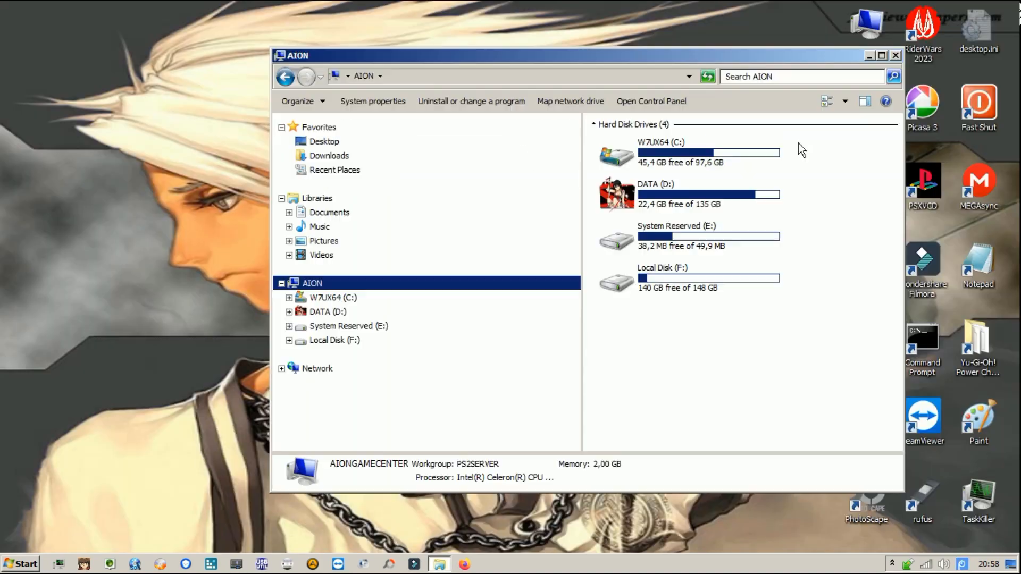
{"action": "left_click_drag", "start_coordinate": [634, 59], "coordinate": [53, 27]}
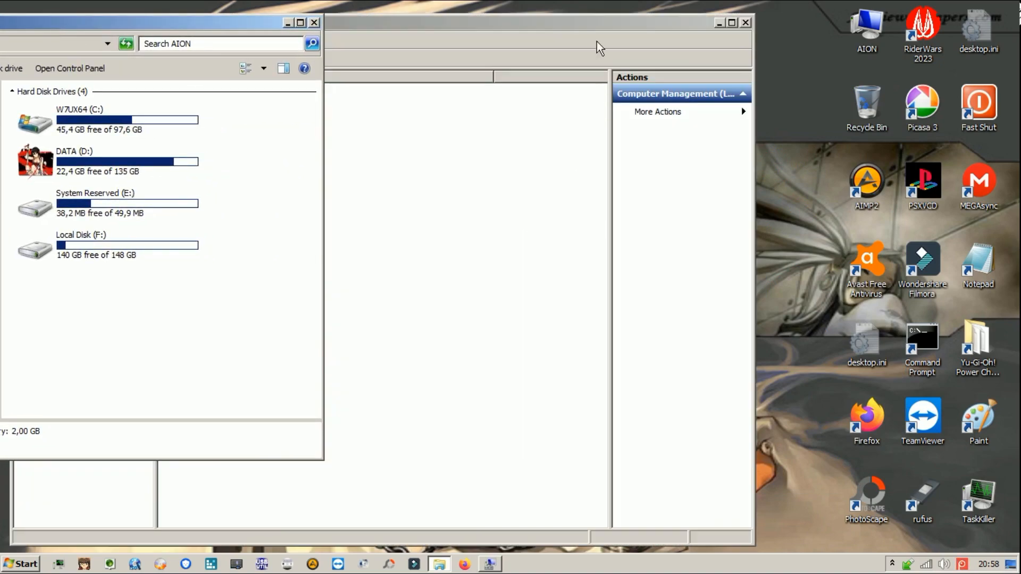
{"action": "left_click", "coordinate": [600, 48]}
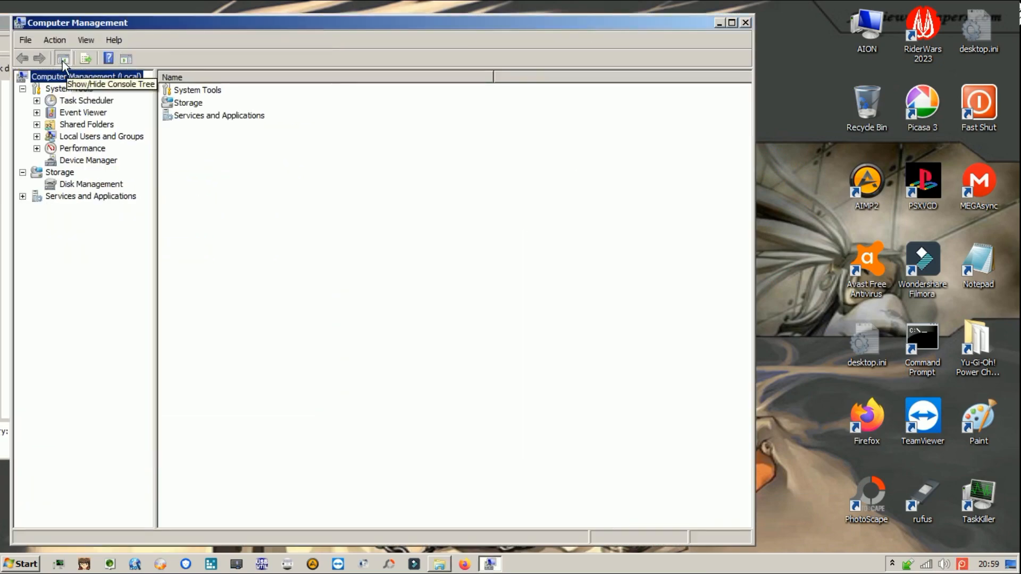
{"action": "left_click", "coordinate": [77, 185]}
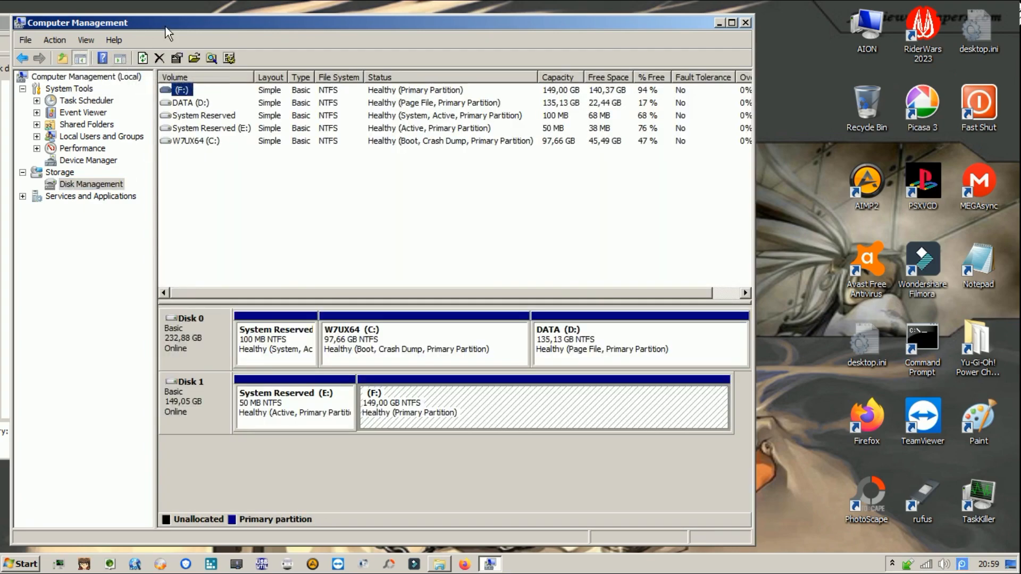
Hide the console tree and actions pane of Computer Management and arrange its window beside the drive overview.
{"action": "left_click_drag", "start_coordinate": [164, 27], "coordinate": [130, 87]}
{"action": "left_click_drag", "start_coordinate": [121, 28], "coordinate": [813, 55]}
{"action": "left_click", "coordinate": [327, 85]}
{"action": "left_click", "coordinate": [45, 119]}
{"action": "left_click_drag", "start_coordinate": [213, 85], "coordinate": [270, 42]}
{"action": "left_click_drag", "start_coordinate": [770, 156], "coordinate": [694, 156]}
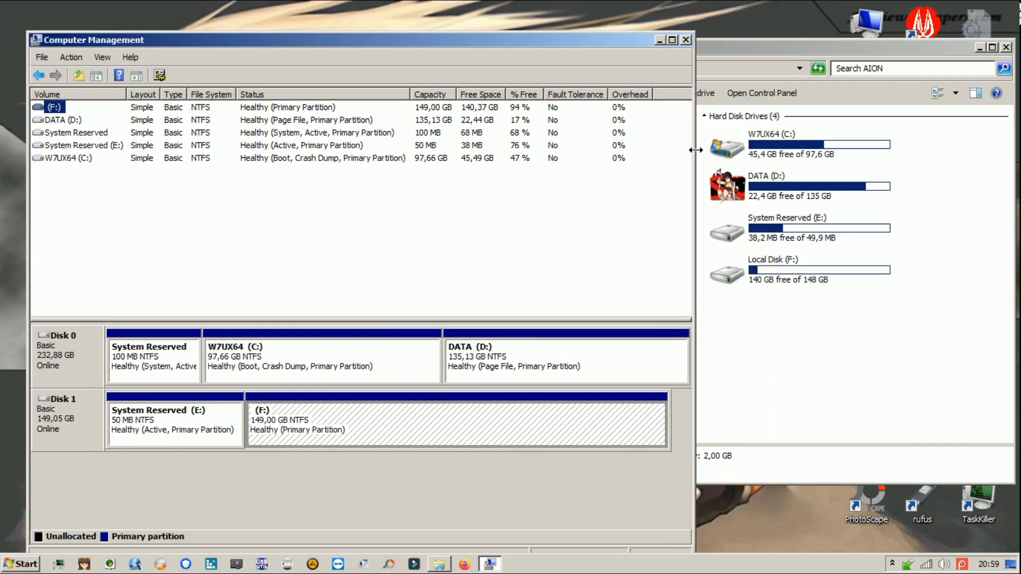
Compare the E: and F: drives in the file window with the partitions of Disk 1.
{"action": "left_click", "coordinate": [790, 234]}
{"action": "left_click", "coordinate": [796, 270]}
{"action": "left_click", "coordinate": [278, 440]}
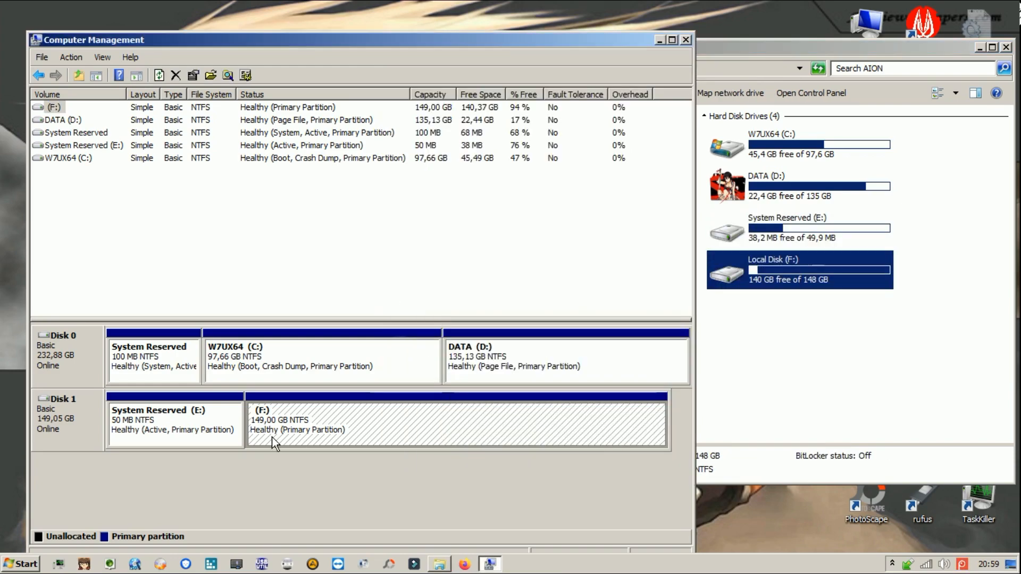
{"action": "left_click", "coordinate": [191, 433]}
{"action": "right_click", "coordinate": [88, 412]}
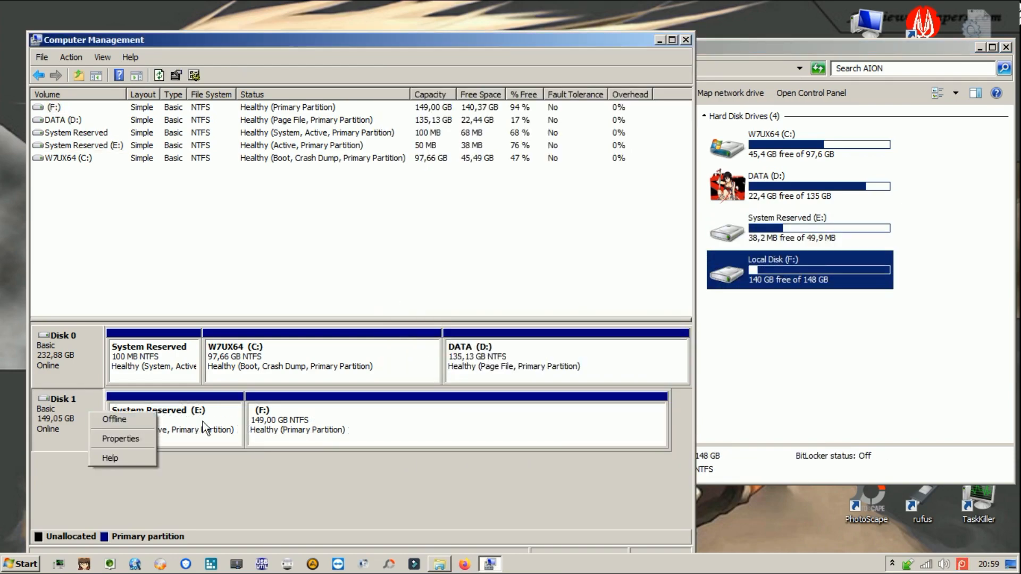
Delete the F: volume on Disk 1, forcing the deletion while it is in use.
{"action": "left_click", "coordinate": [345, 431]}
{"action": "right_click", "coordinate": [344, 431]}
{"action": "left_click", "coordinate": [420, 382]}
{"action": "left_click", "coordinate": [564, 331]}
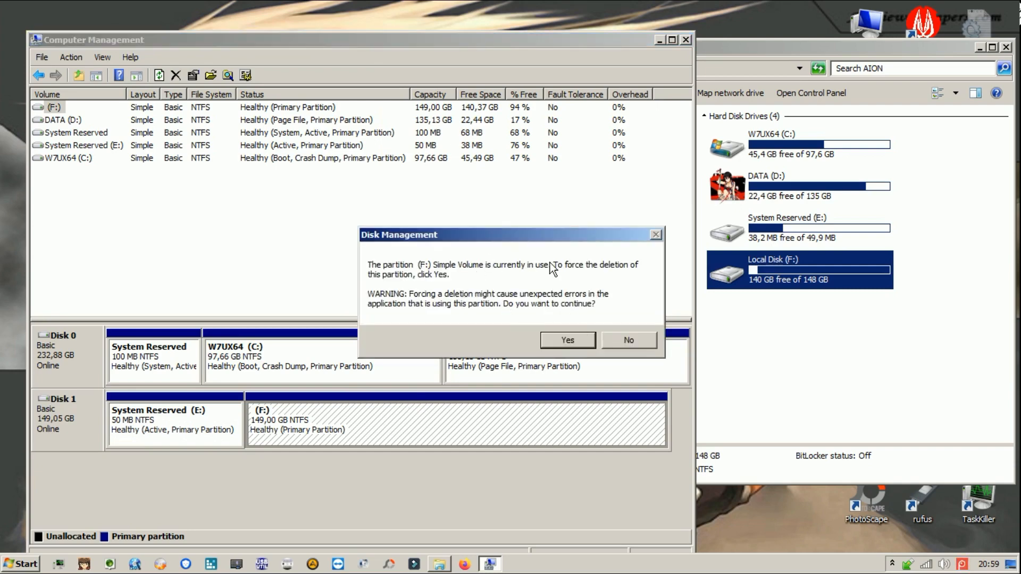
{"action": "left_click", "coordinate": [584, 340]}
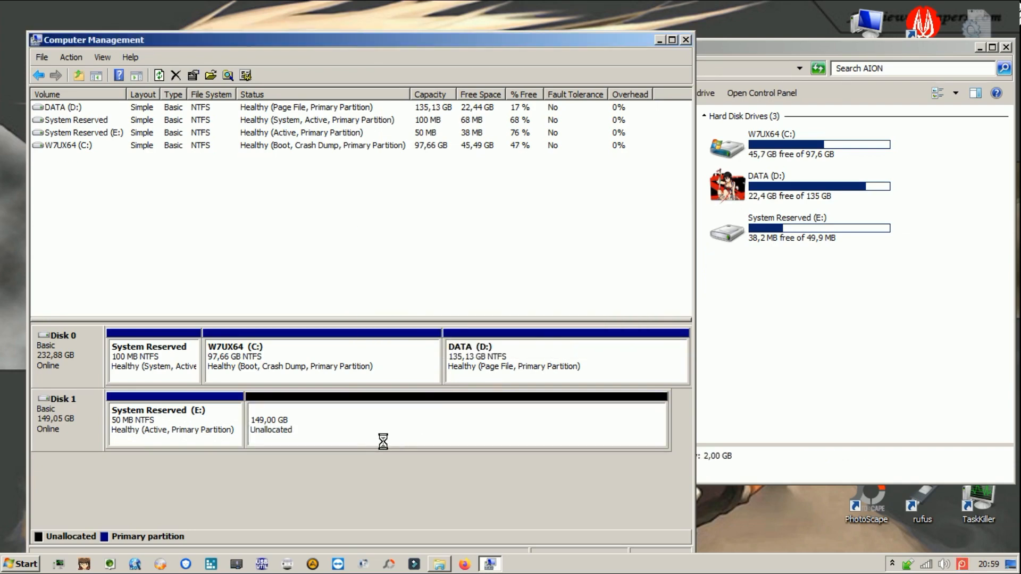
Delete the System Reserved (E:) volume on Disk 1.
{"action": "right_click", "coordinate": [182, 435]}
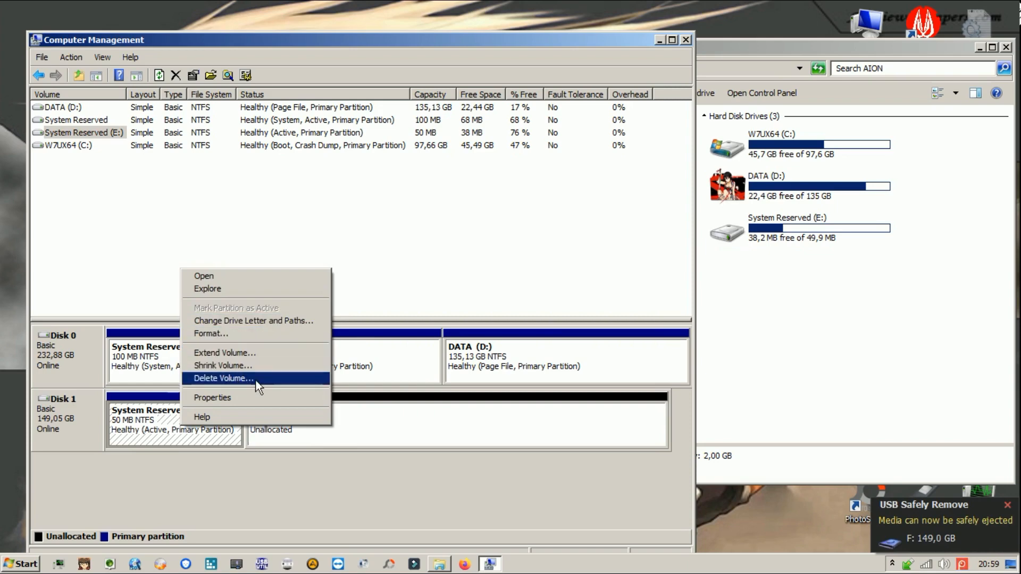
{"action": "left_click", "coordinate": [258, 381]}
{"action": "left_click", "coordinate": [569, 330]}
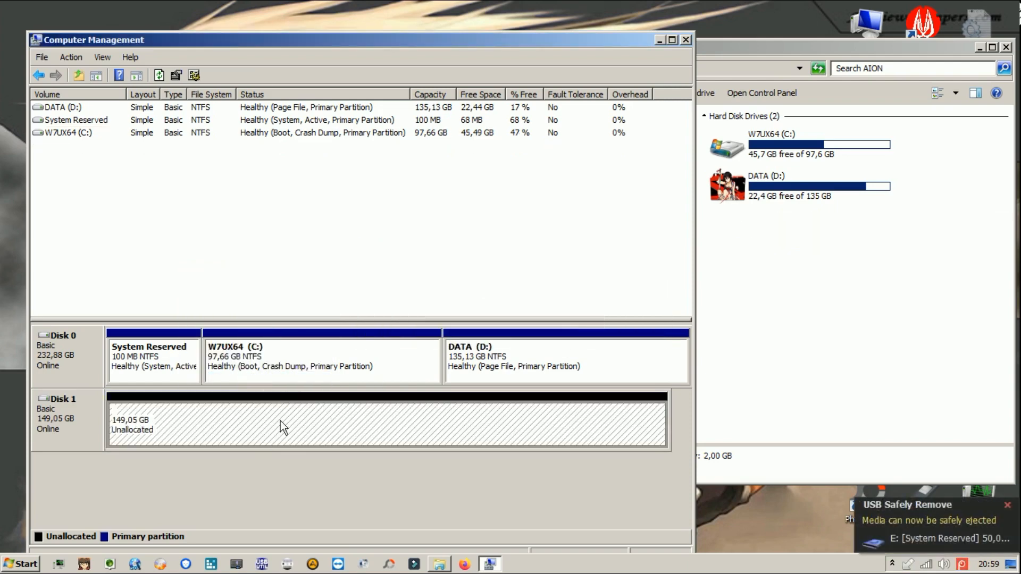
Open the USB Safely Remove device list and stop the Mass Storage Device USB Device for safe removal.
{"action": "left_click", "coordinate": [802, 283]}
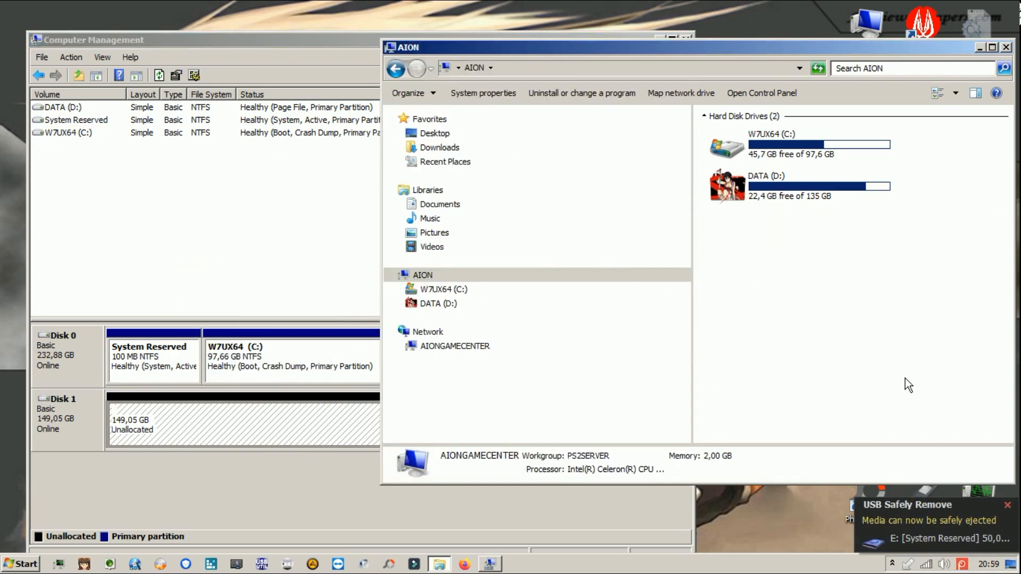
{"action": "left_click", "coordinate": [940, 553]}
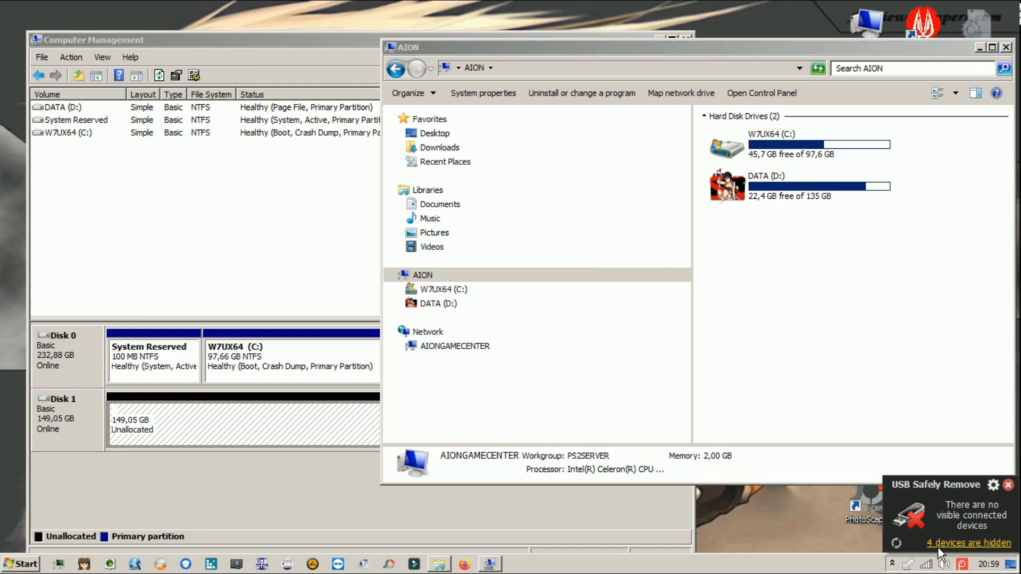
{"action": "right_click", "coordinate": [805, 331]}
{"action": "left_click", "coordinate": [840, 402]}
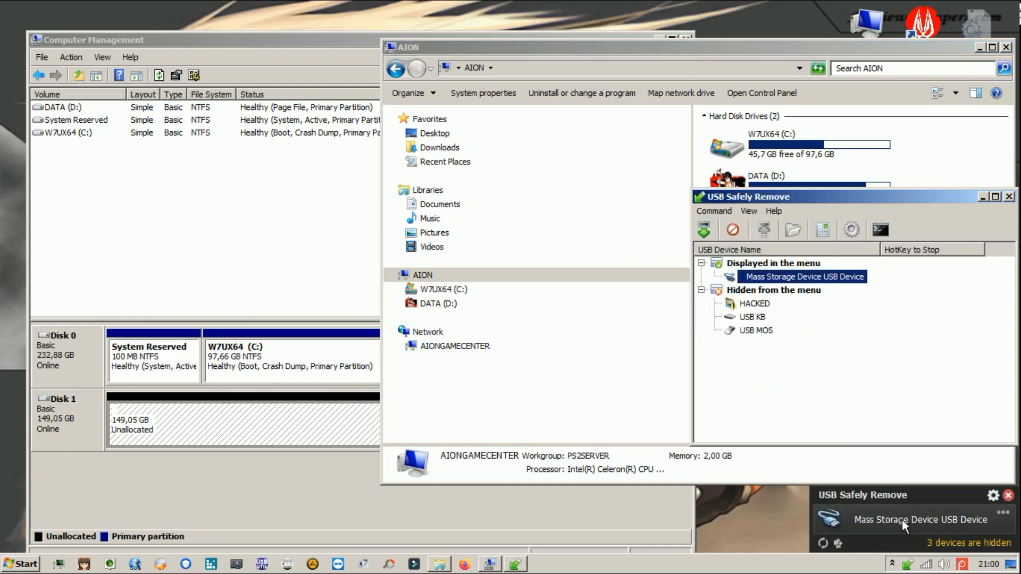
{"action": "left_click", "coordinate": [824, 230]}
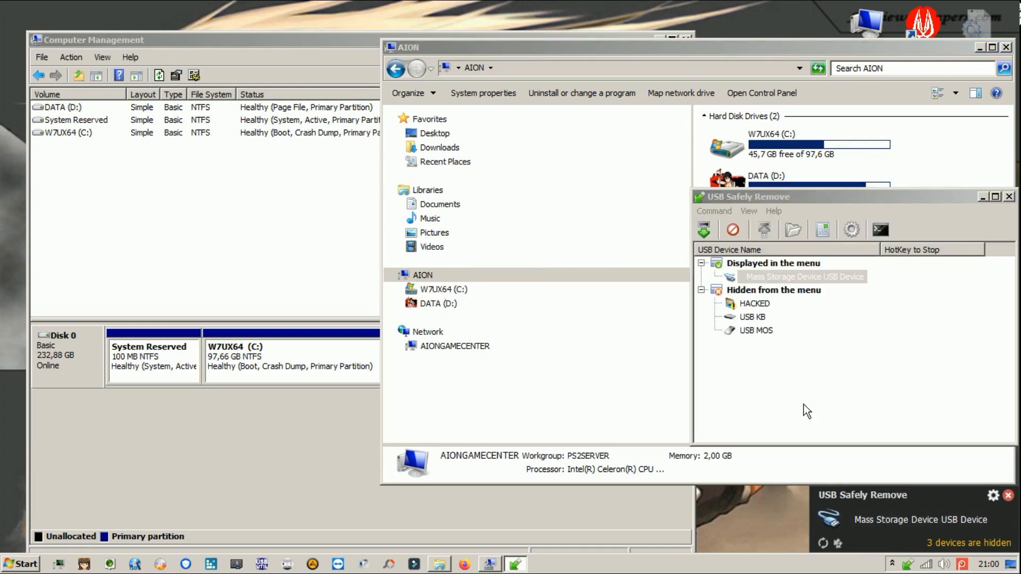
{"action": "left_click", "coordinate": [881, 531]}
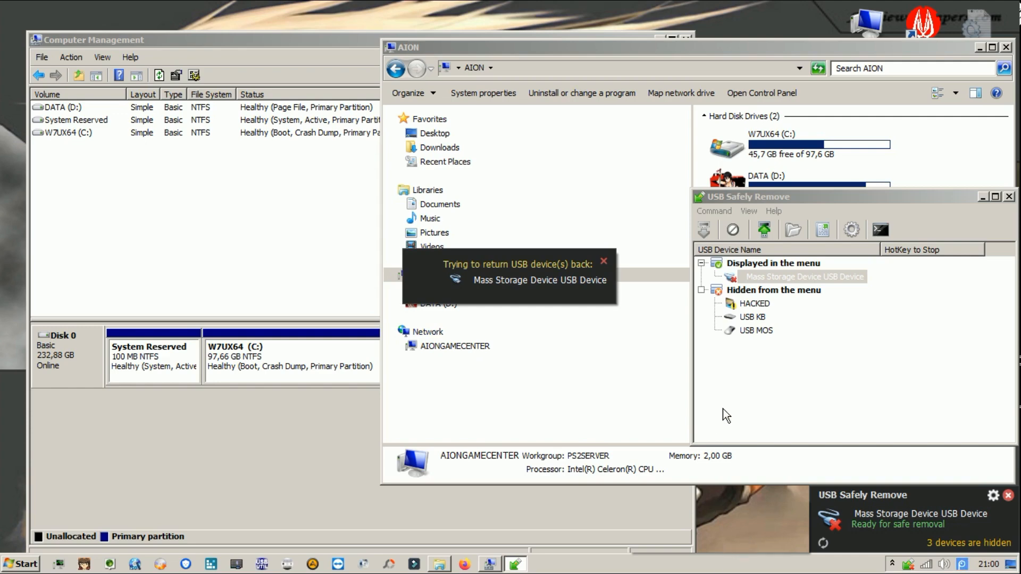
Try to return the stopped Mass Storage Device USB Device to the system.
{"action": "left_click", "coordinate": [604, 264]}
{"action": "left_click", "coordinate": [896, 525]}
{"action": "right_click", "coordinate": [889, 522]}
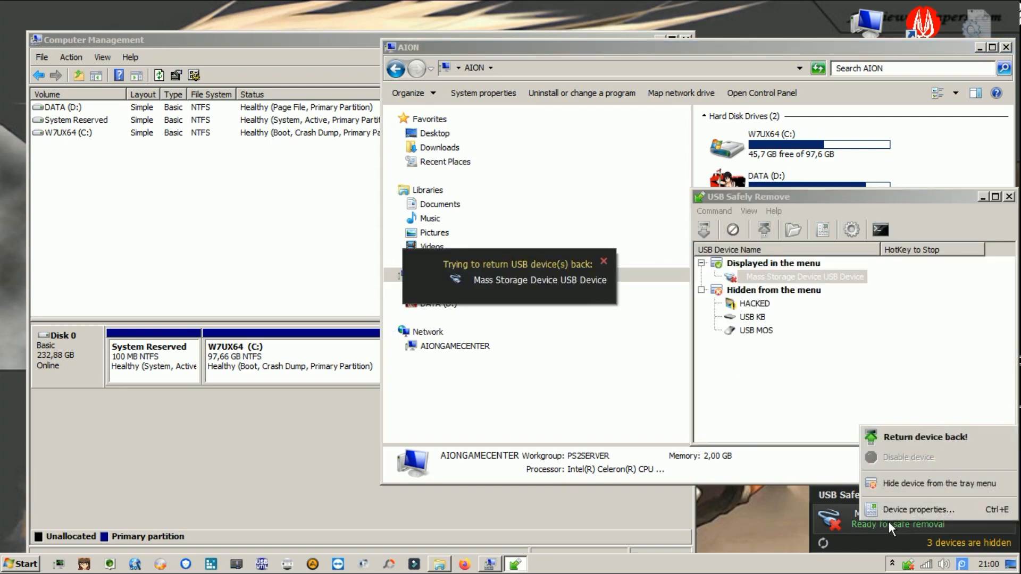
{"action": "left_click", "coordinate": [892, 436]}
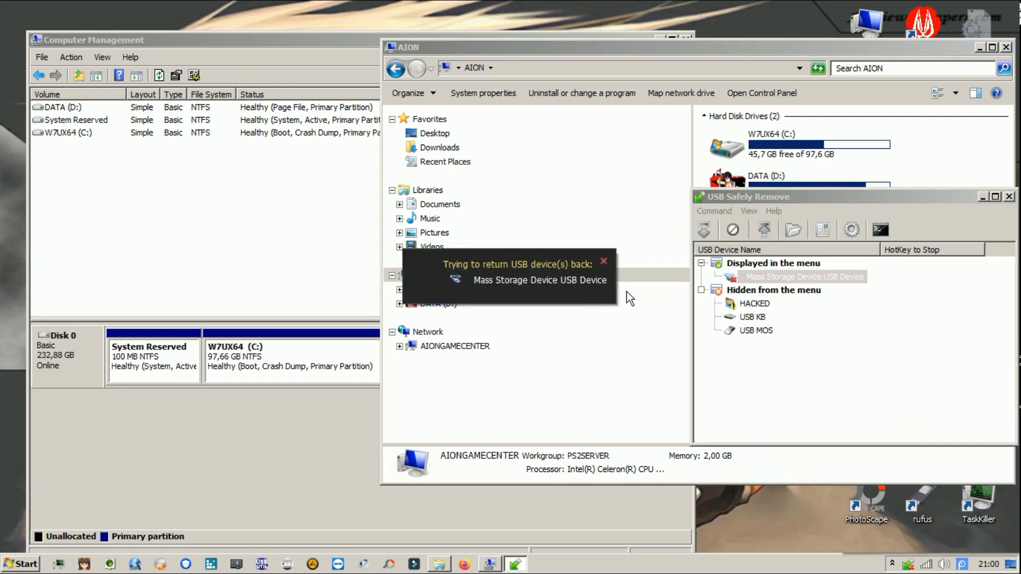
{"action": "left_click", "coordinate": [604, 261]}
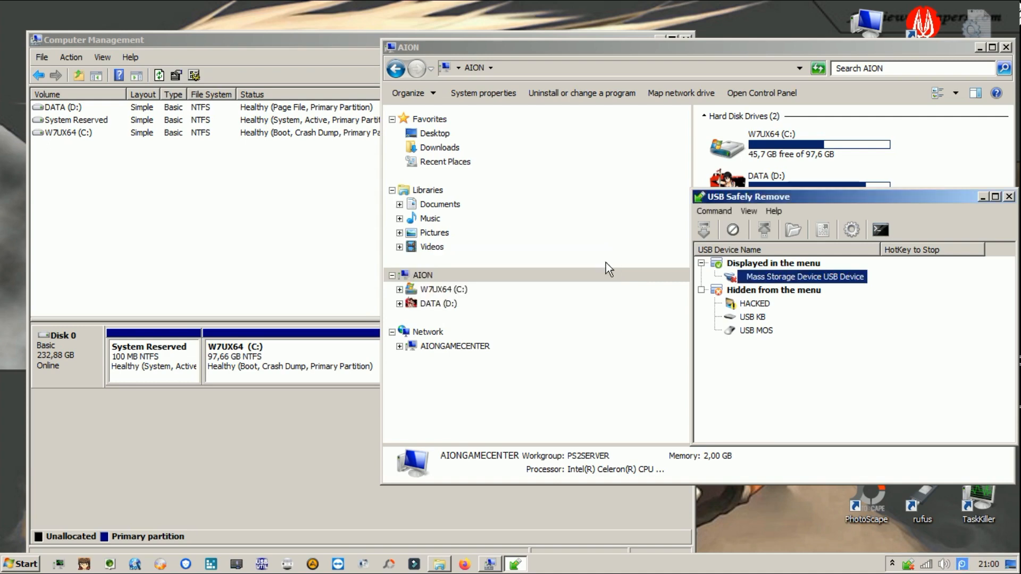
{"action": "left_click", "coordinate": [964, 565]}
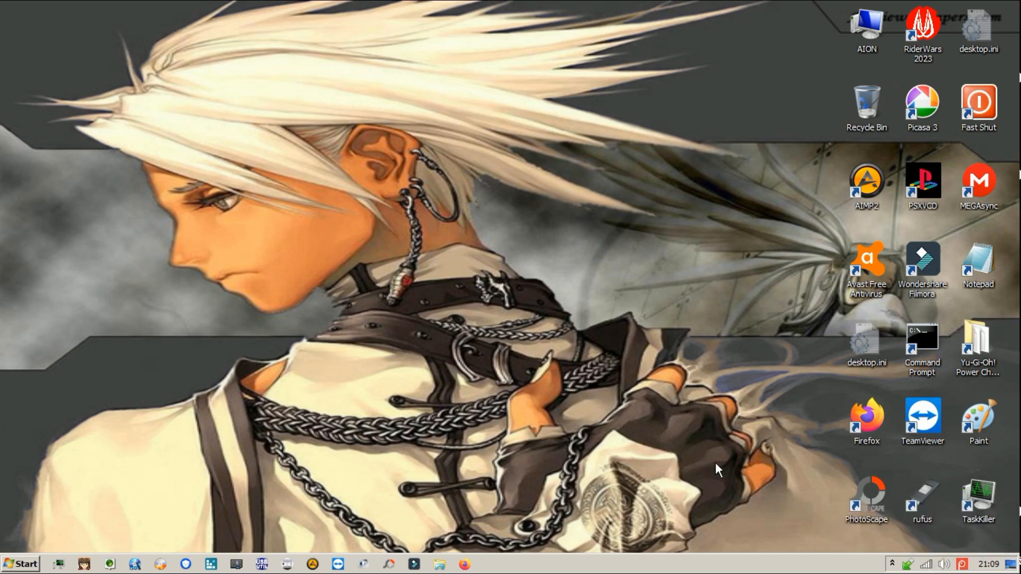
Check the connected WIN_11_PRO_LITE_22613 (E:) flash drive in USB Safely Remove and the drive overview, and minimize the window.
{"action": "left_click", "coordinate": [904, 563]}
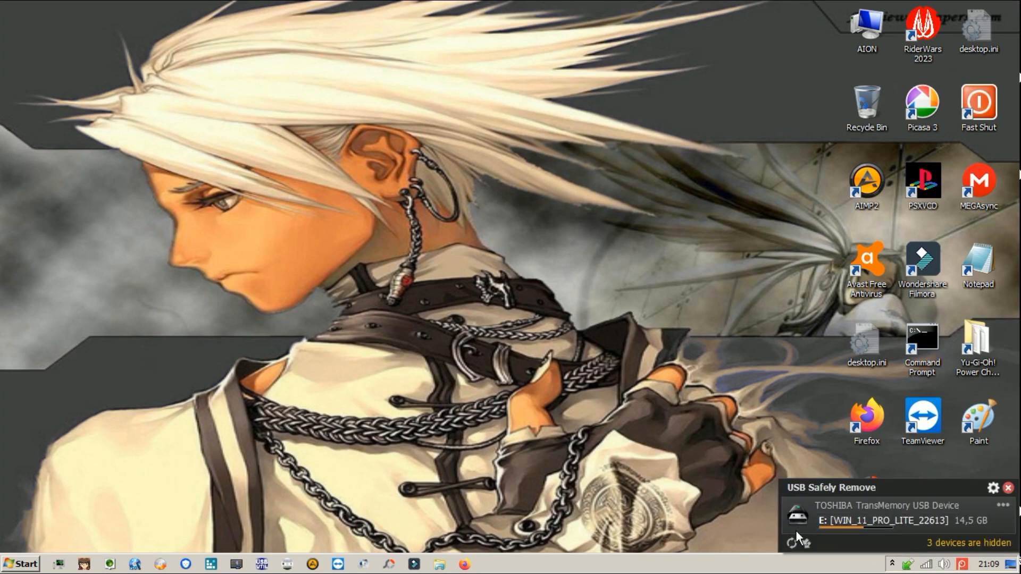
{"action": "left_click", "coordinate": [465, 564]}
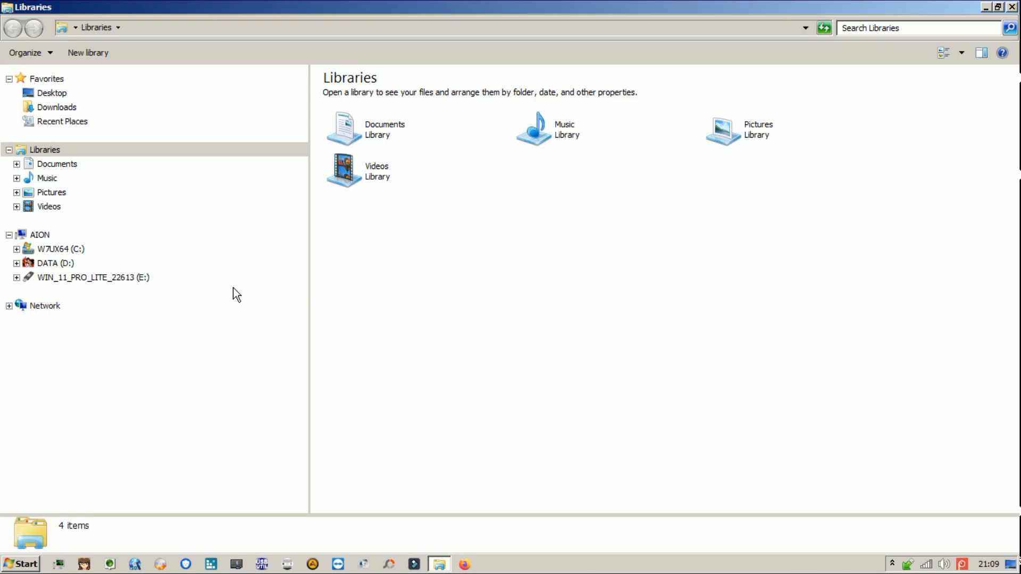
{"action": "left_click", "coordinate": [125, 237]}
{"action": "left_click", "coordinate": [460, 273]}
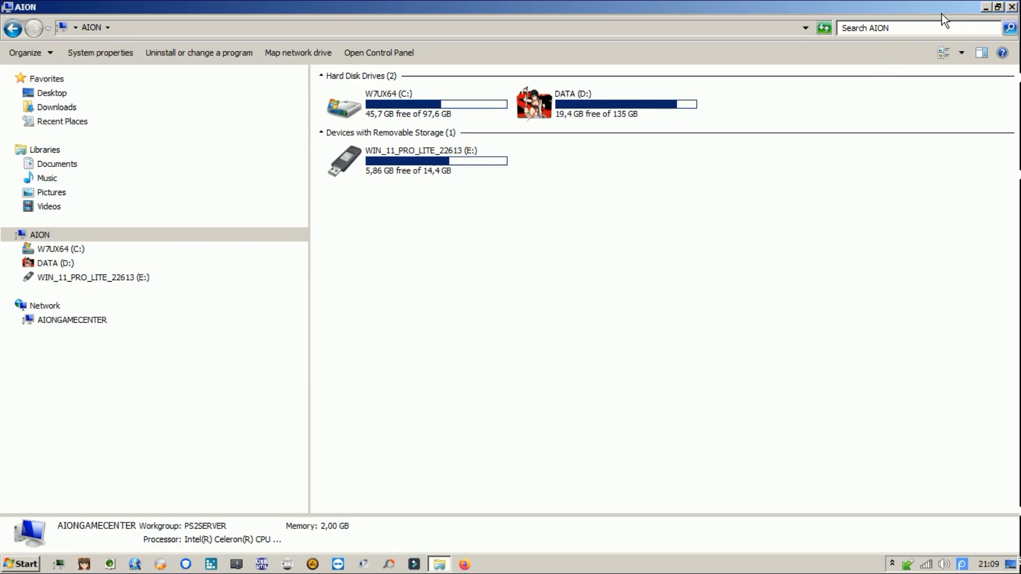
{"action": "left_click", "coordinate": [986, 7]}
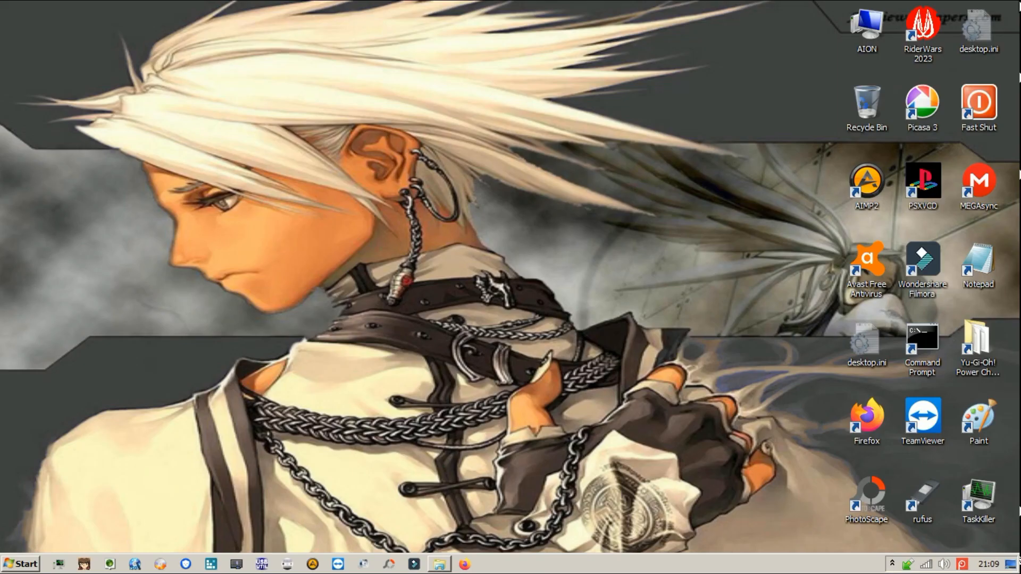
Run Rufus as administrator and load Atlas_v0.5.2__Windows10Light_aka_ringan_for_intelATOM_ram2GB.iso from the APP UPDATE folder as the boot image.
{"action": "right_click", "coordinate": [918, 499]}
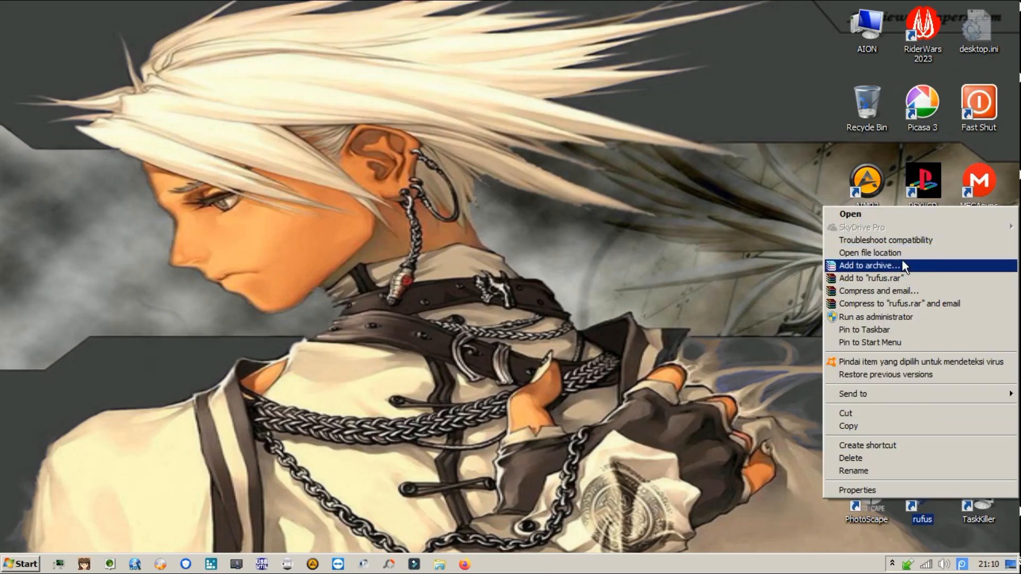
{"action": "left_click", "coordinate": [893, 317]}
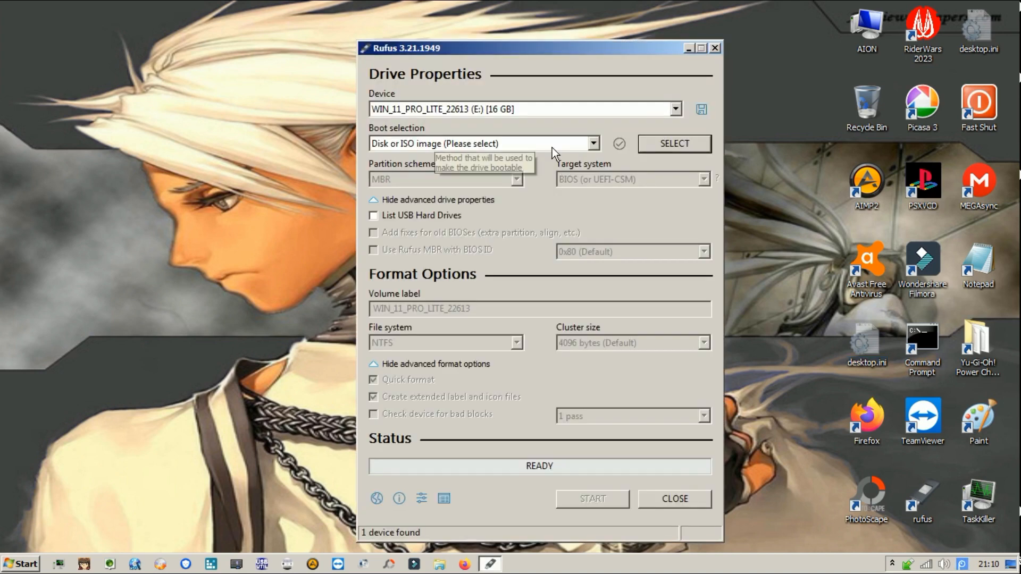
{"action": "left_click", "coordinate": [659, 143]}
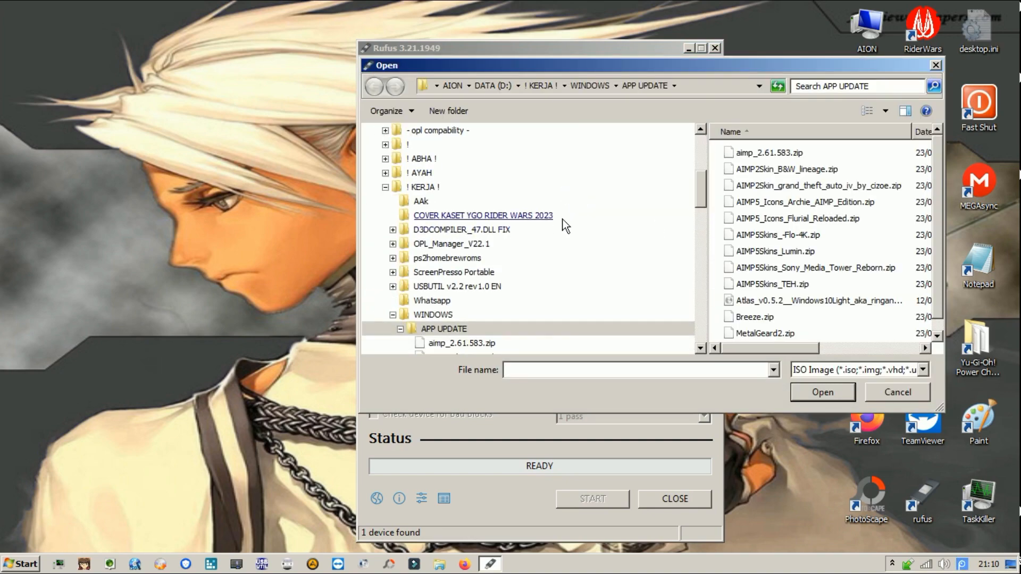
{"action": "left_click", "coordinate": [813, 239]}
{"action": "left_click", "coordinate": [836, 286]}
{"action": "left_click", "coordinate": [835, 395]}
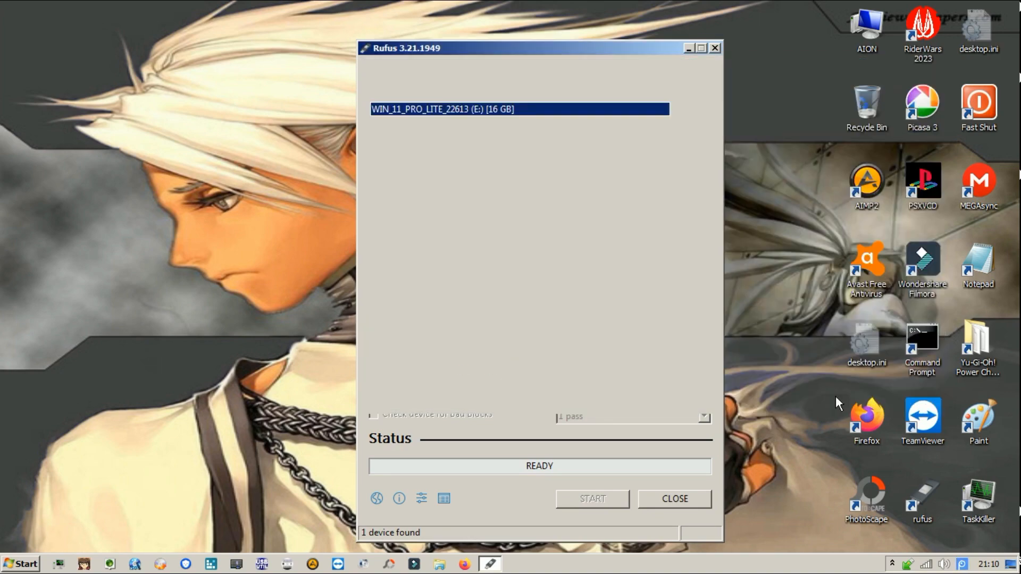
Choose the MBR partition scheme and the BIOS (or UEFI-CSM) target system for the bootable drive.
{"action": "left_click", "coordinate": [615, 183]}
{"action": "left_click", "coordinate": [480, 183]}
{"action": "left_click", "coordinate": [404, 206]}
{"action": "left_click", "coordinate": [617, 181]}
{"action": "left_click", "coordinate": [617, 194]}
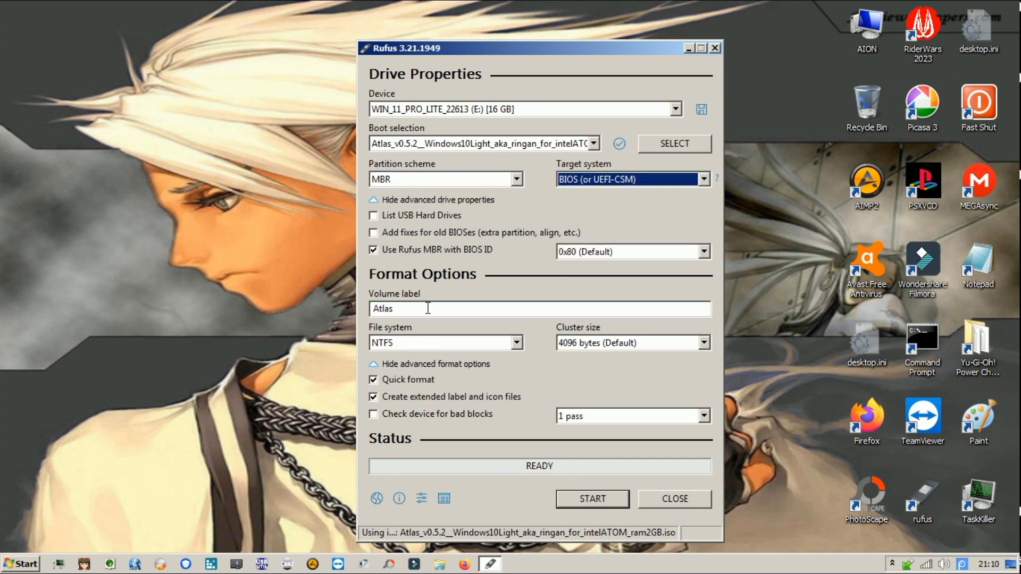
Write the Atlas image to the 16 GB USB flash drive, confirming the erase, and close Rufus when it is ready.
{"action": "left_click", "coordinate": [593, 499]}
{"action": "key", "text": "Return"}
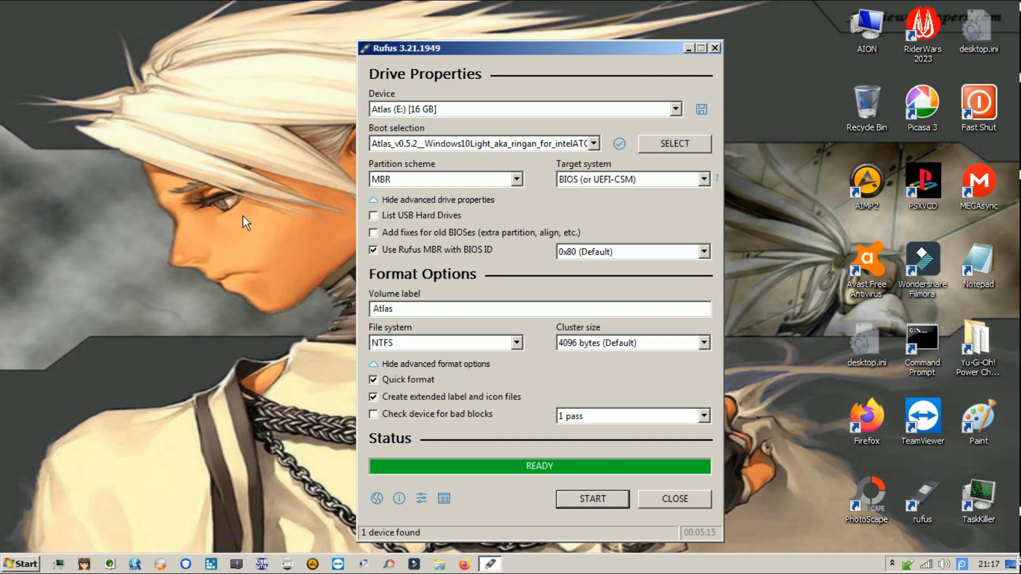
{"action": "left_click", "coordinate": [668, 499]}
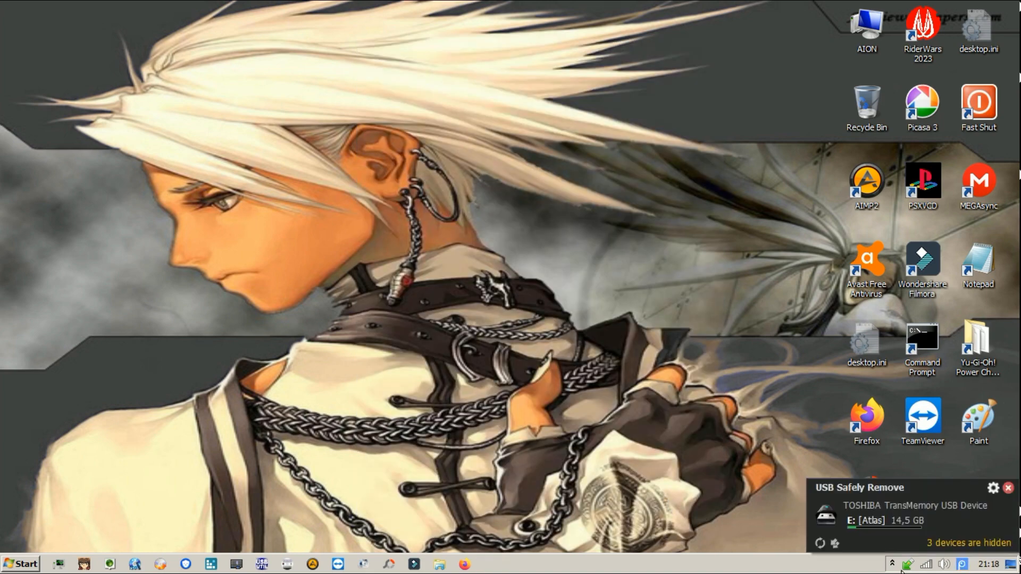
Check the Atlas (E:) flash drive in the computer's drive overview and close the window.
{"action": "left_click", "coordinate": [441, 564]}
{"action": "left_click", "coordinate": [140, 235]}
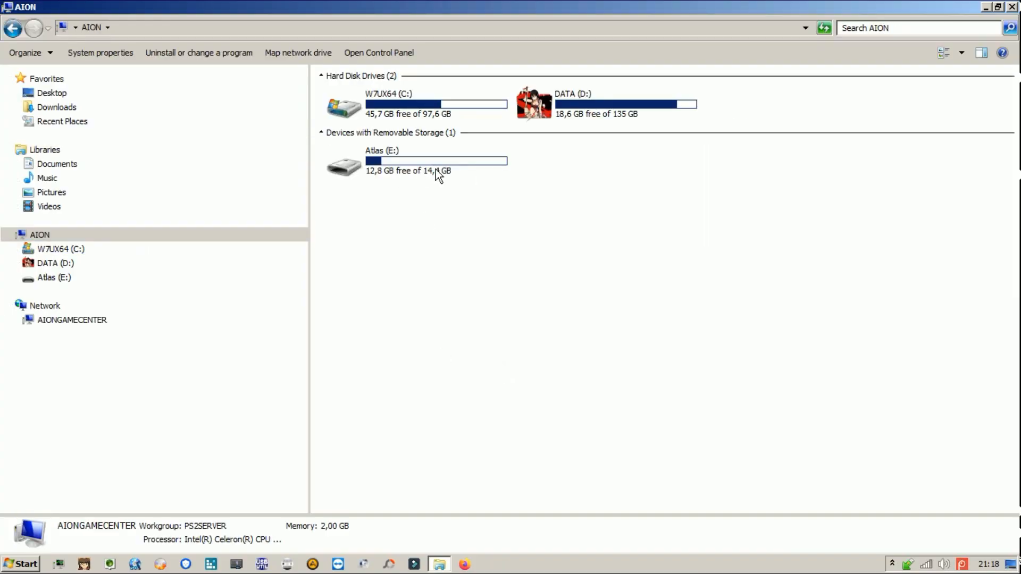
{"action": "left_click", "coordinate": [1012, 7]}
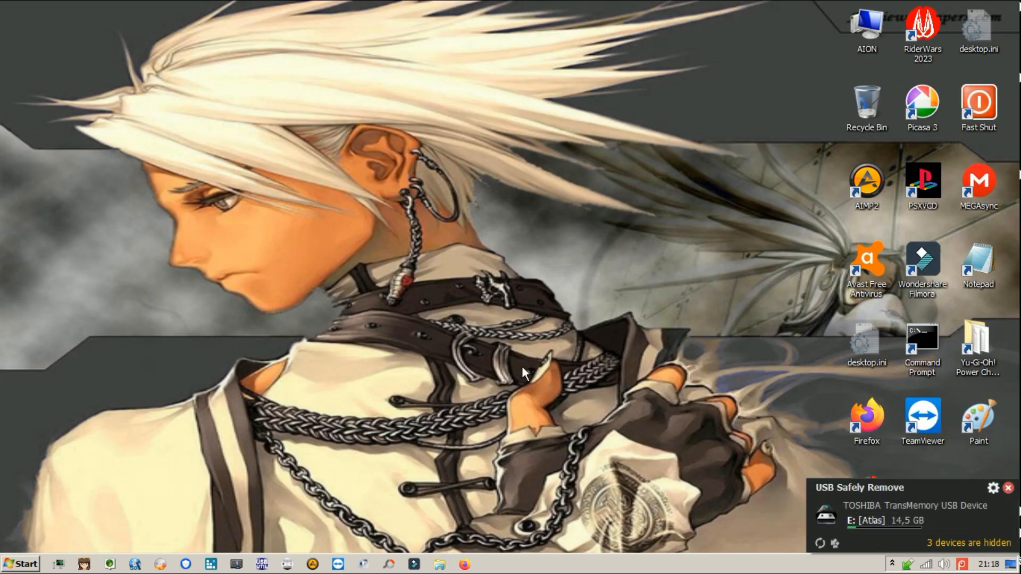
{"action": "right_click", "coordinate": [962, 564]}
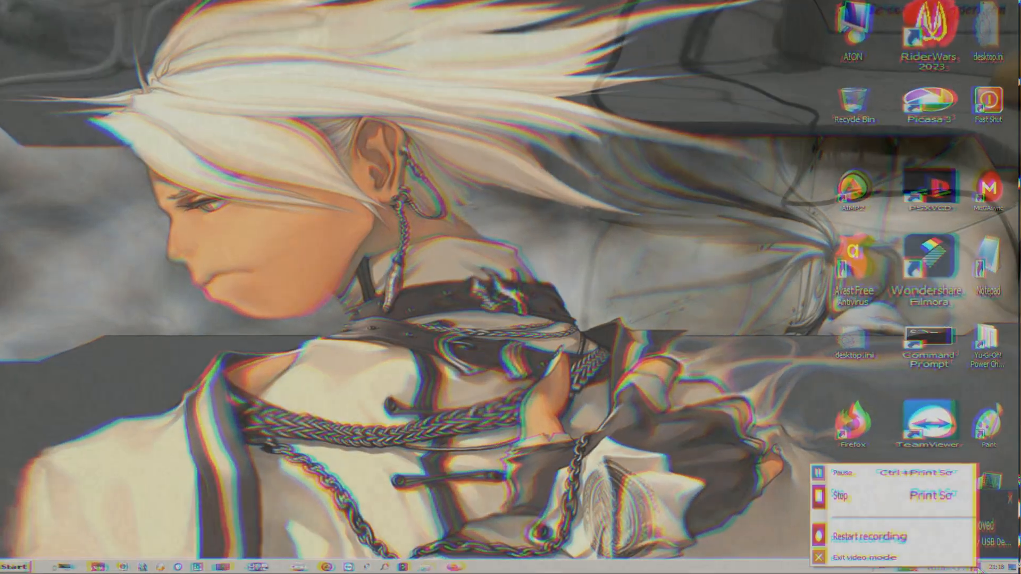